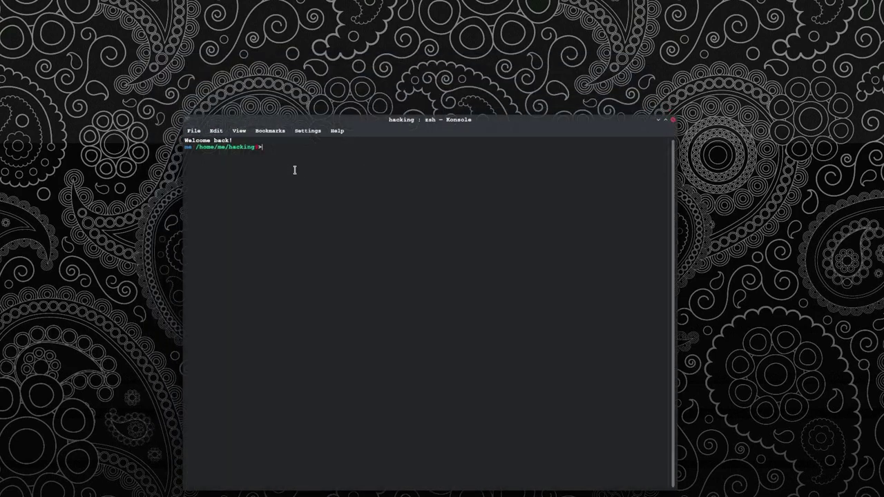
Reinstall the tor and hexchat packages, authorising with the sudo password and confirming with Y
text(get tar)
key(BackSpace)
text(or)
text(hexchat)
key(Return)
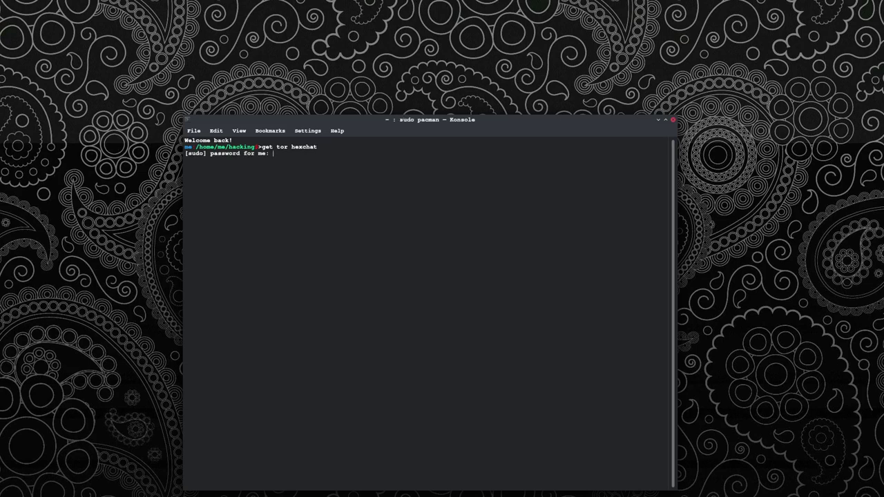
key(Return)
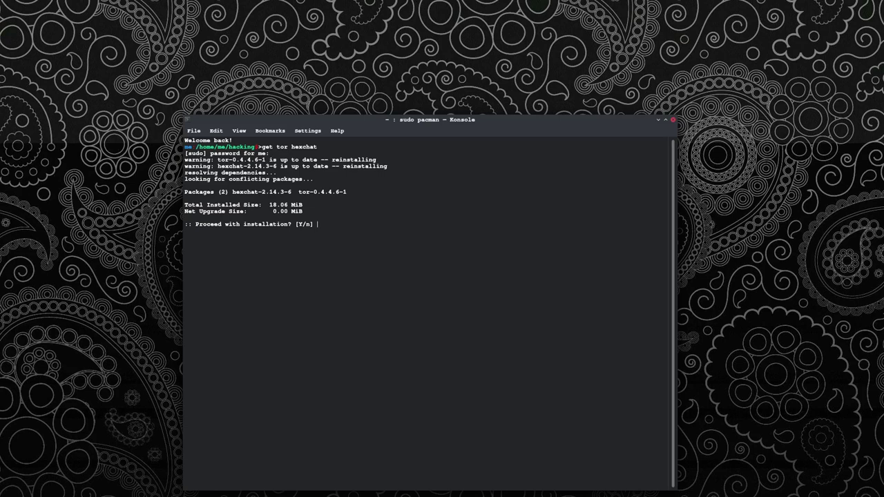
text(Y)
key(Return)
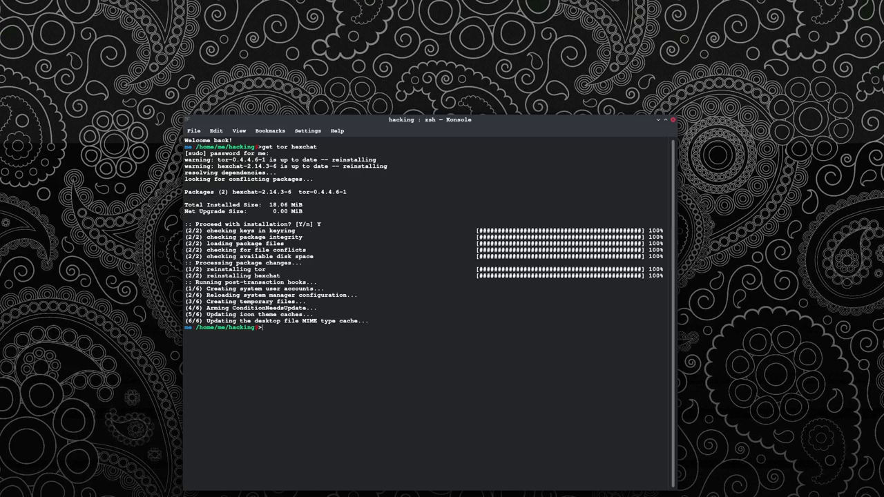
Run systemctl start tor and authorise it with the root password
text(systemctl start tor)
key(Return)
text(*********)
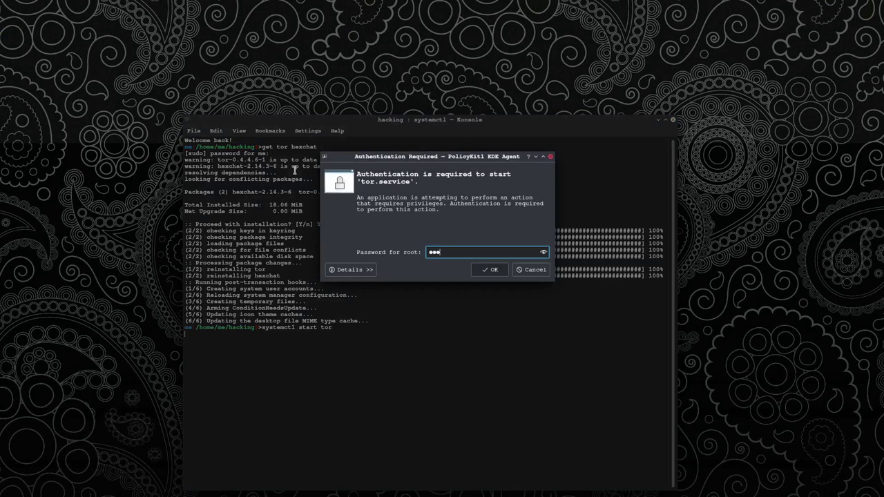
text(****)
key(Return)
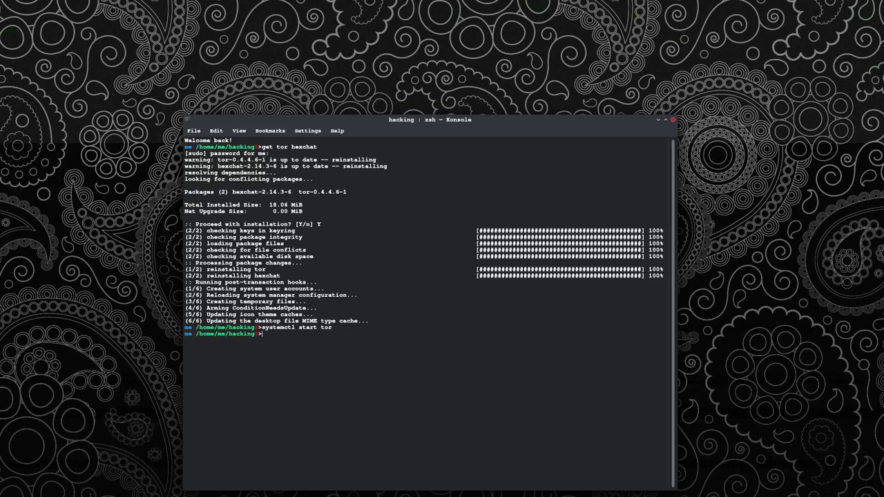
Launch HexChat from the terminal and disconnect it from the DropSoft server
text(hexchat)
key(Return)
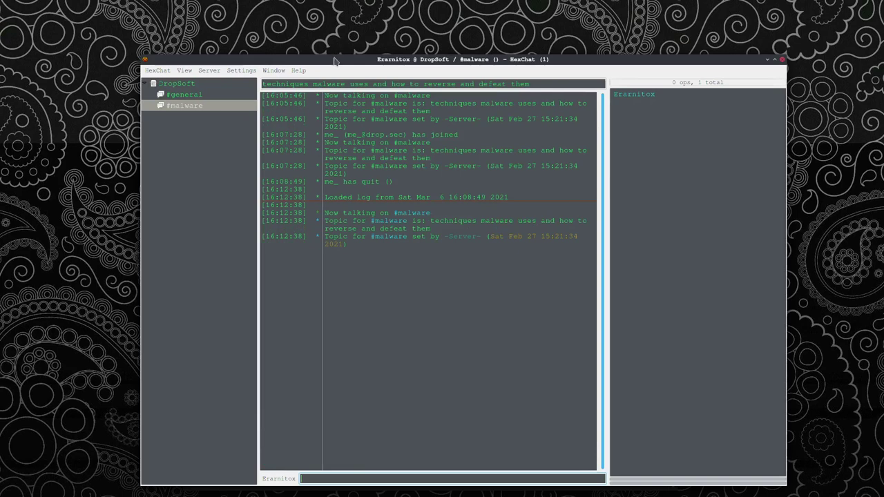
drag(336, 63, 365, 21)
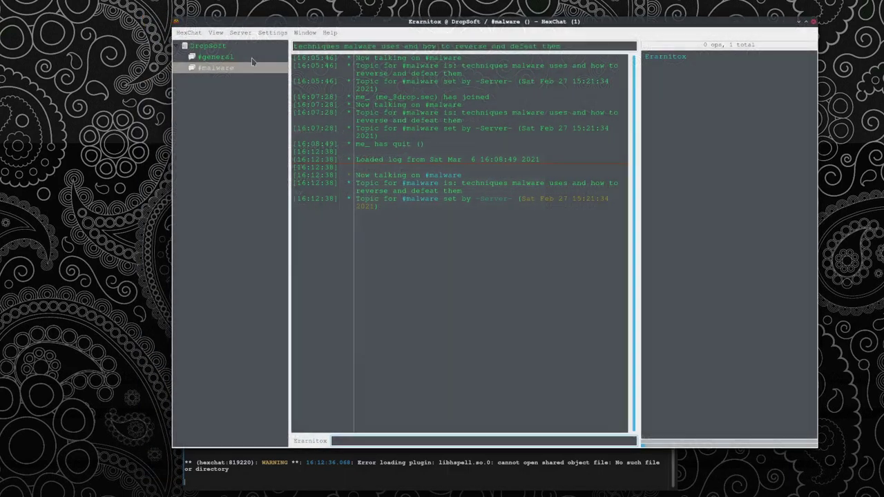
click(239, 33)
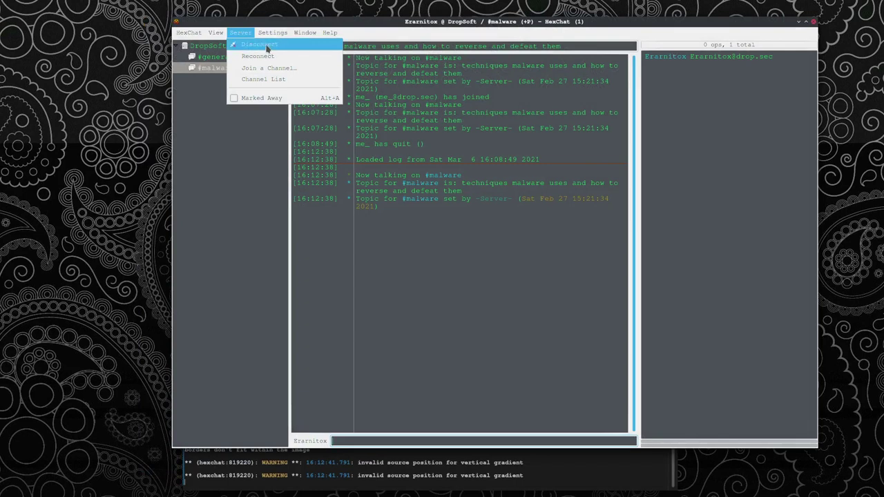
click(266, 46)
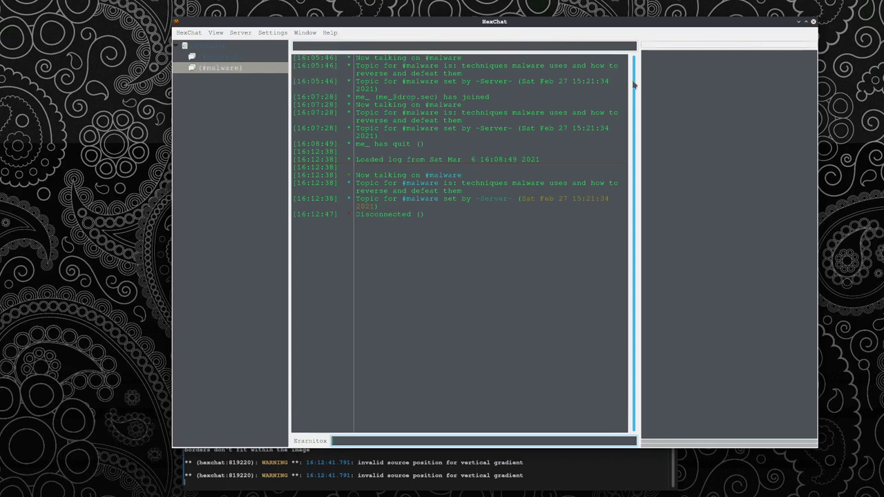
click(814, 23)
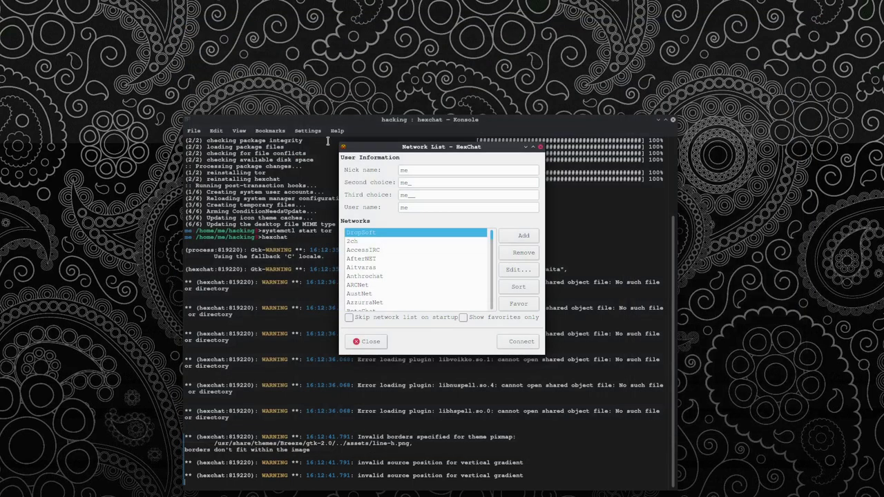
drag(402, 142, 344, 196)
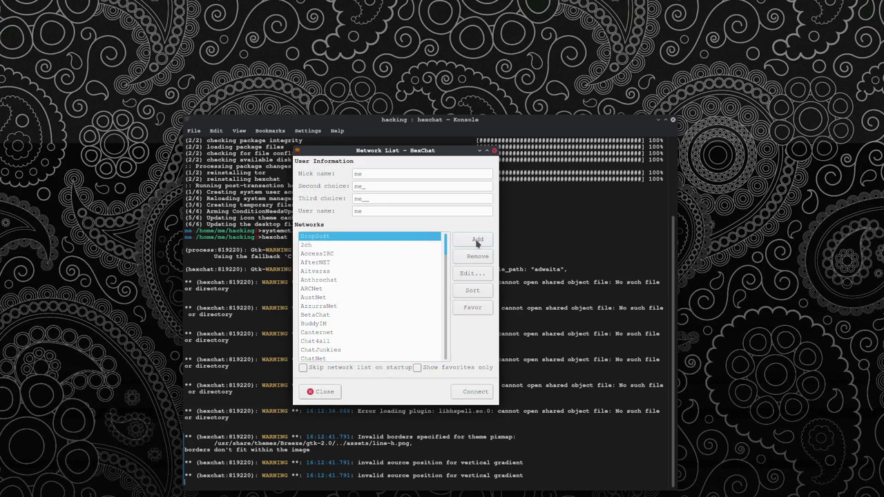
Edit the DropSoft network, select its .onion server and keep automatic connection enabled
click(467, 274)
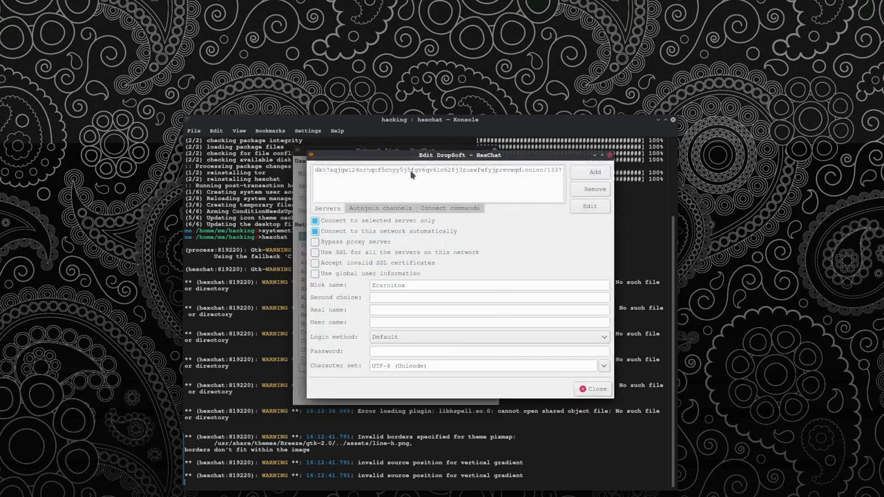
click(411, 175)
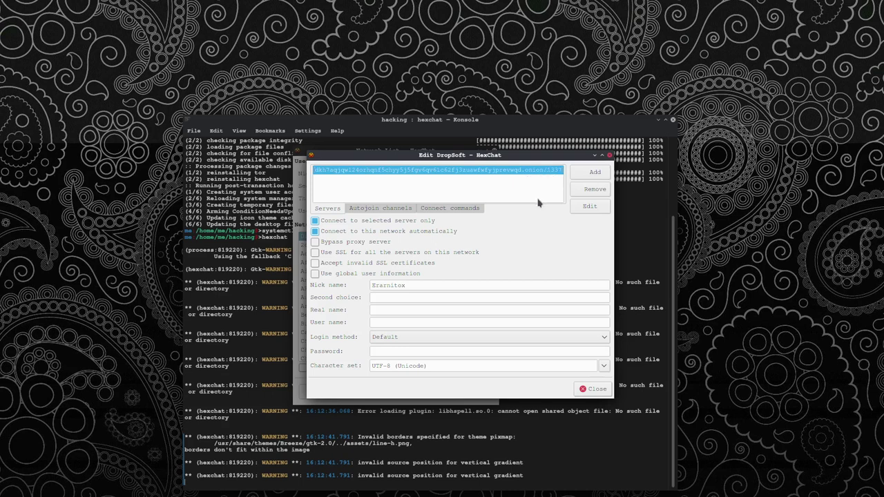
click(328, 232)
click(368, 234)
Review the #general and #malware autojoin channels, then close the Edit DropSoft dialog
click(363, 212)
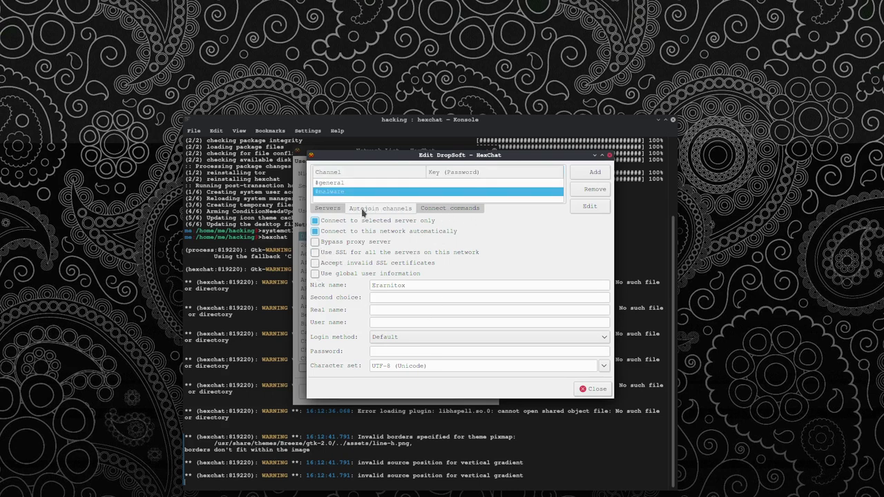
click(359, 182)
click(360, 193)
click(354, 184)
click(355, 192)
drag(441, 160, 449, 160)
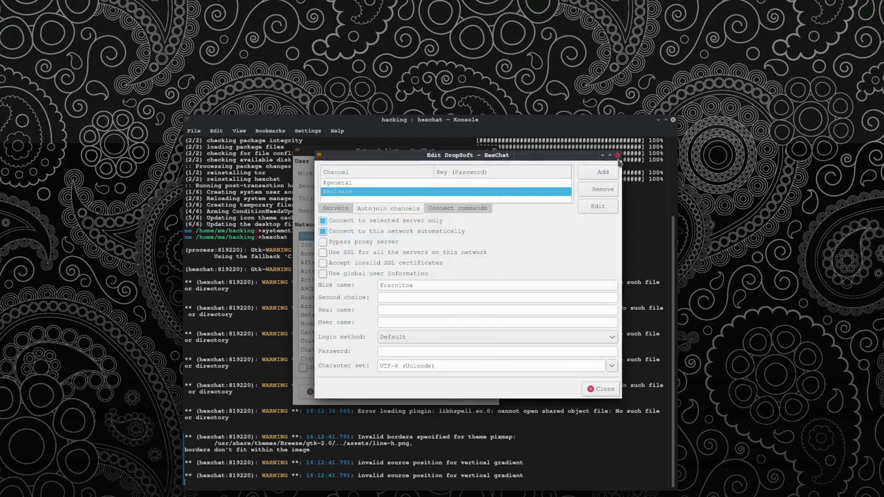
click(617, 155)
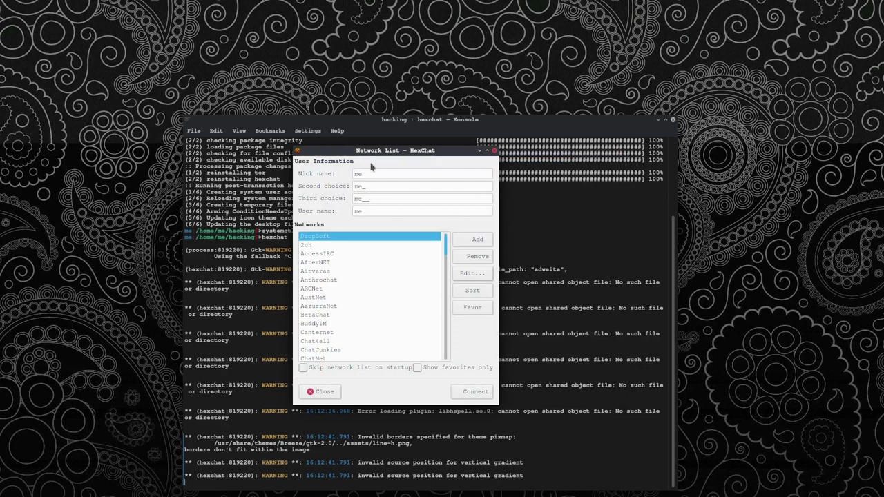
Reconnect to DropSoft and view the #general, server and #malware tabs
click(467, 389)
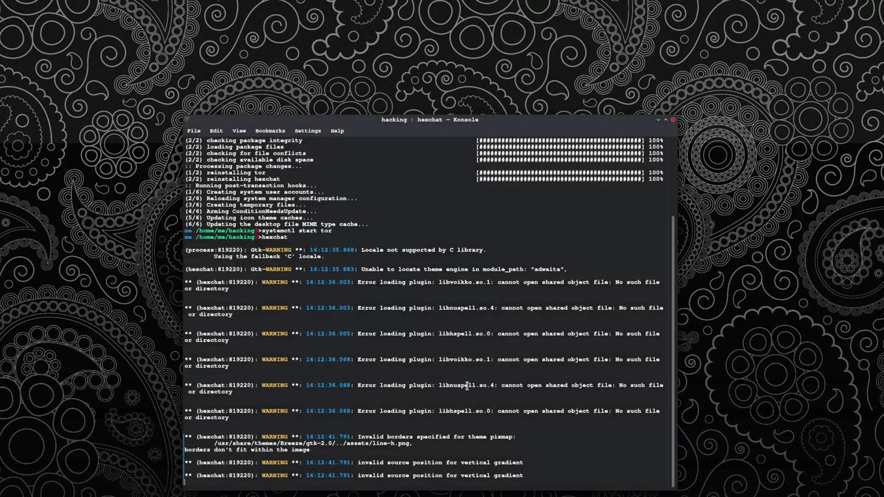
drag(399, 128, 367, 93)
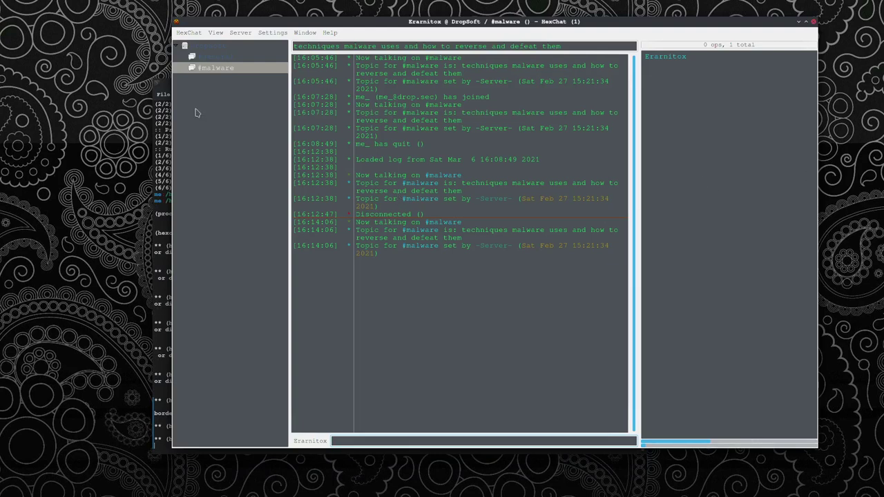
click(211, 57)
click(210, 47)
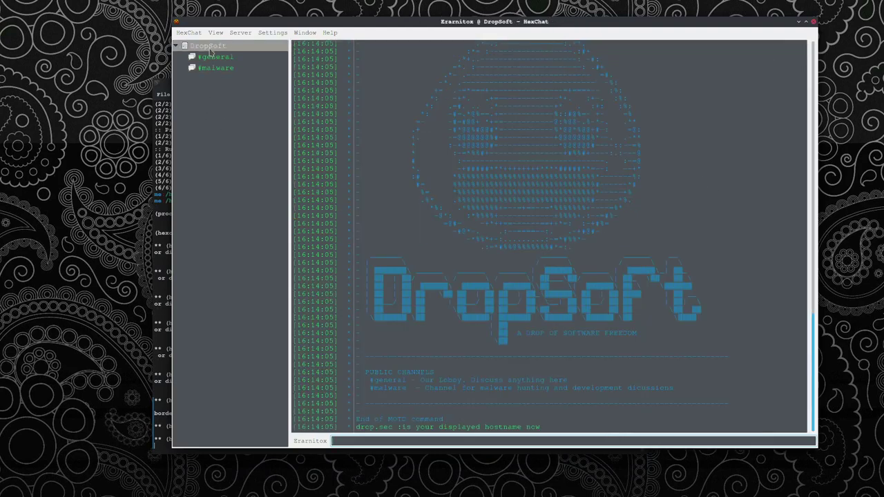
click(216, 68)
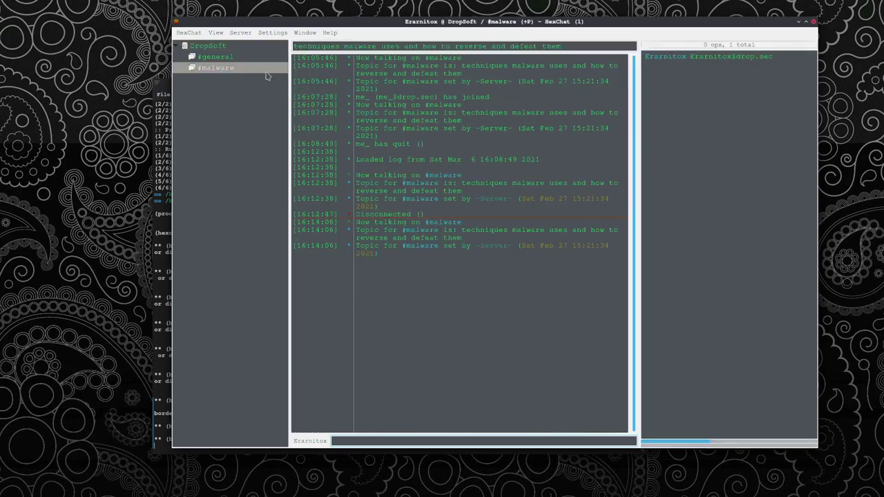
click(273, 34)
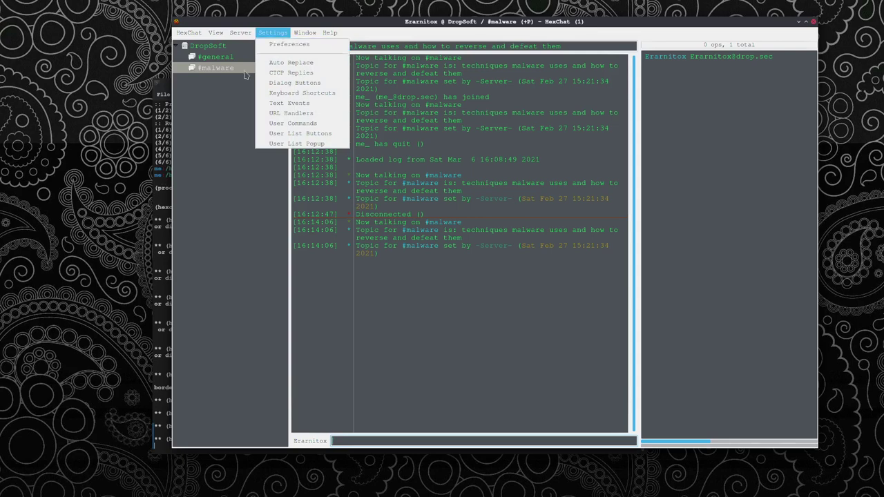
Set the Network setup proxy to SOCKS5 at localhost port 9050 for all connections
click(291, 46)
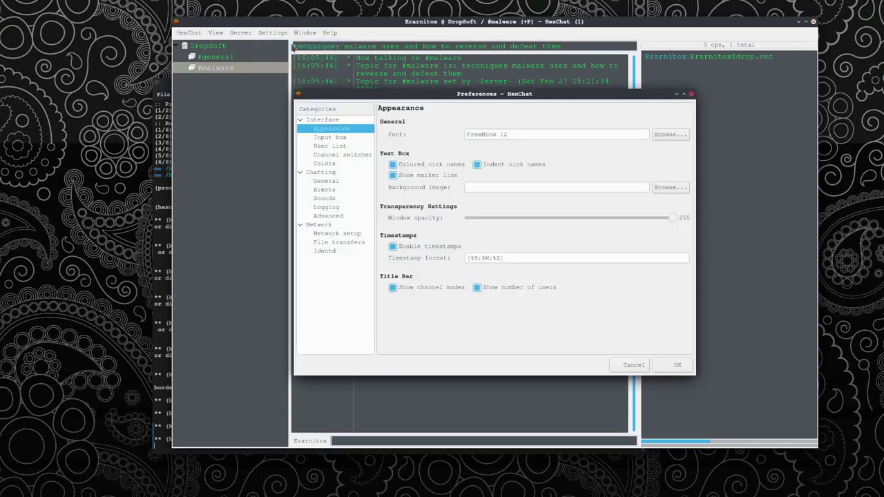
drag(361, 96, 309, 97)
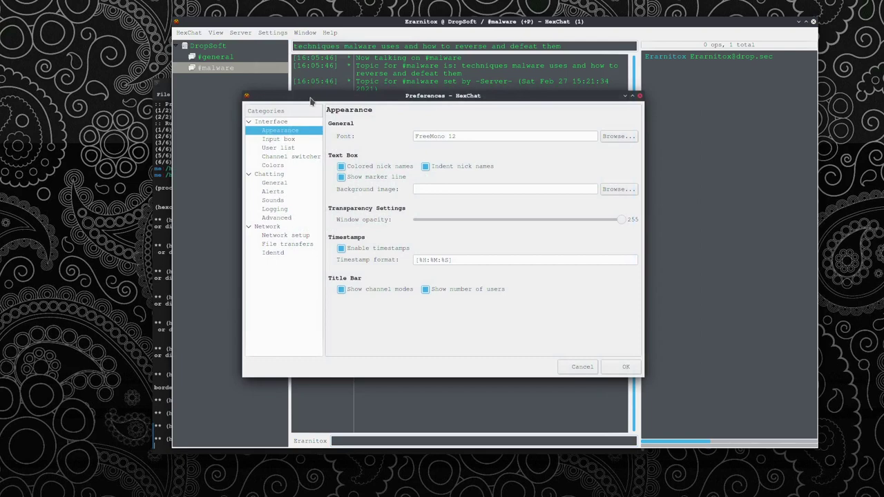
click(290, 236)
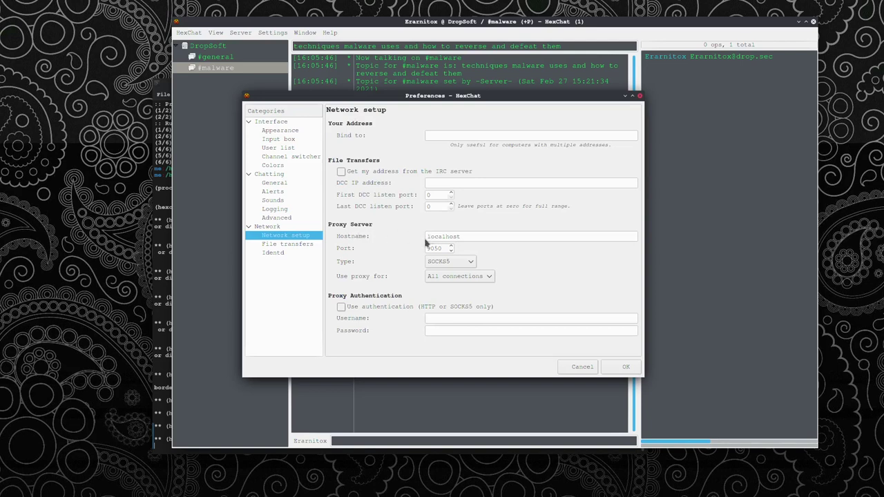
drag(427, 238, 467, 236)
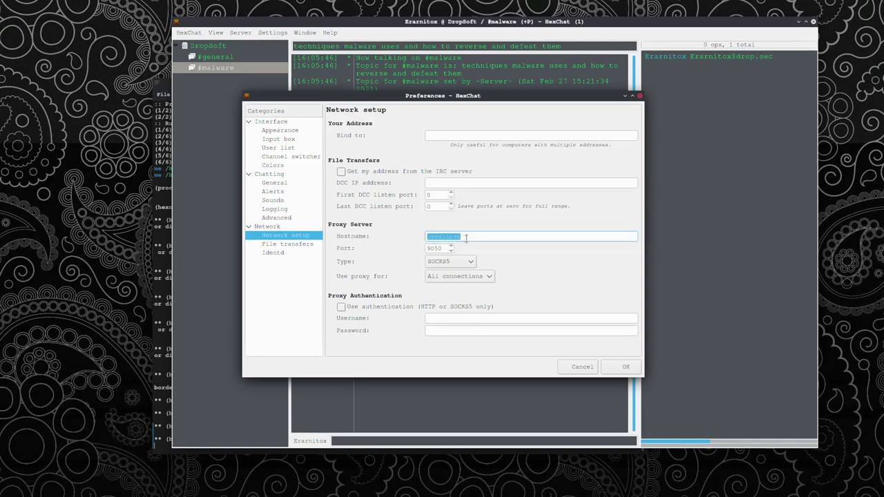
click(467, 237)
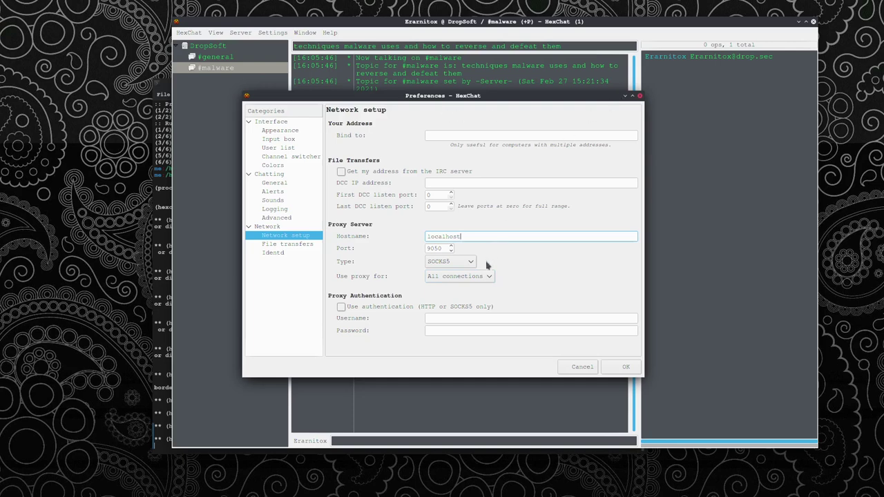
click(624, 367)
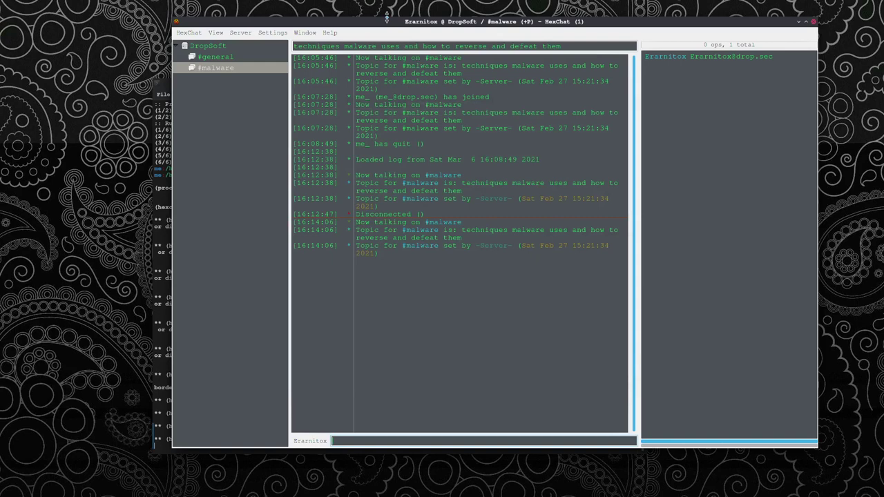
Switch to #general and send the message 'hello world'
drag(387, 22, 368, 44)
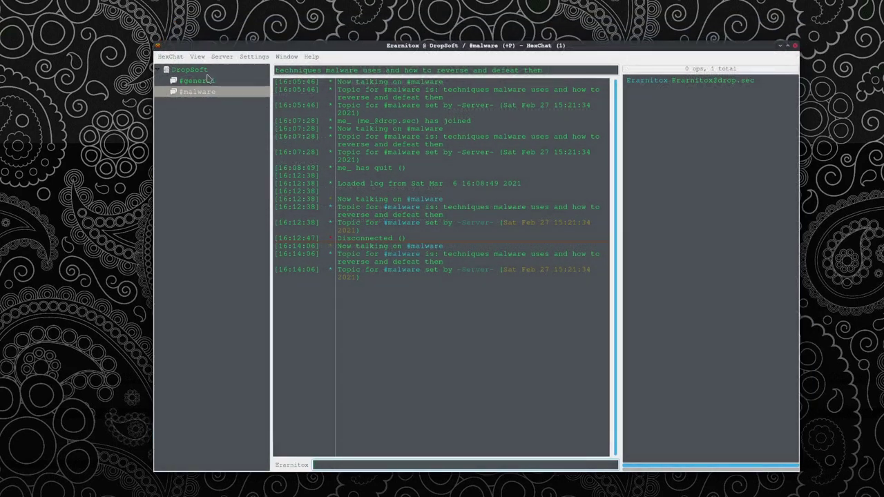
click(206, 73)
click(196, 81)
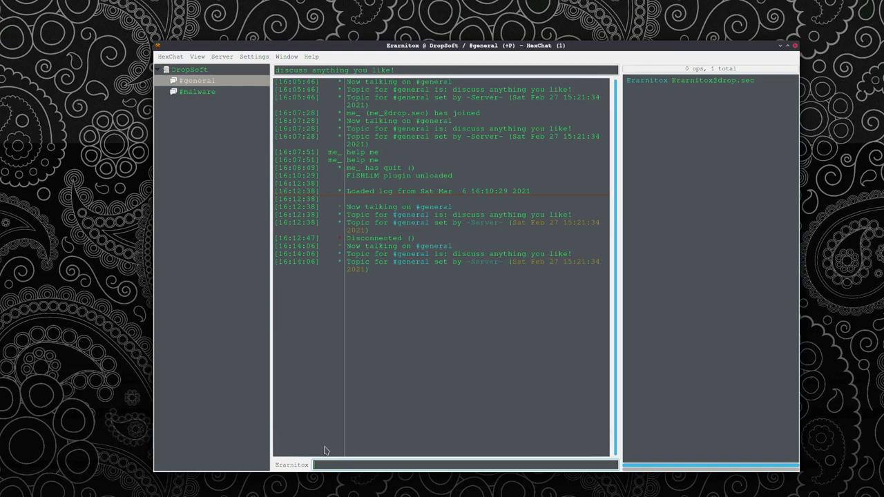
text(me_le worl)
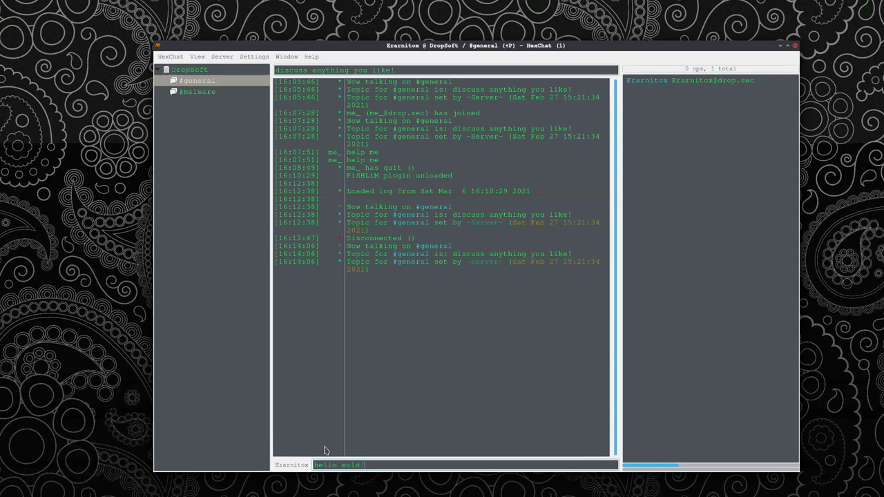
key(Return)
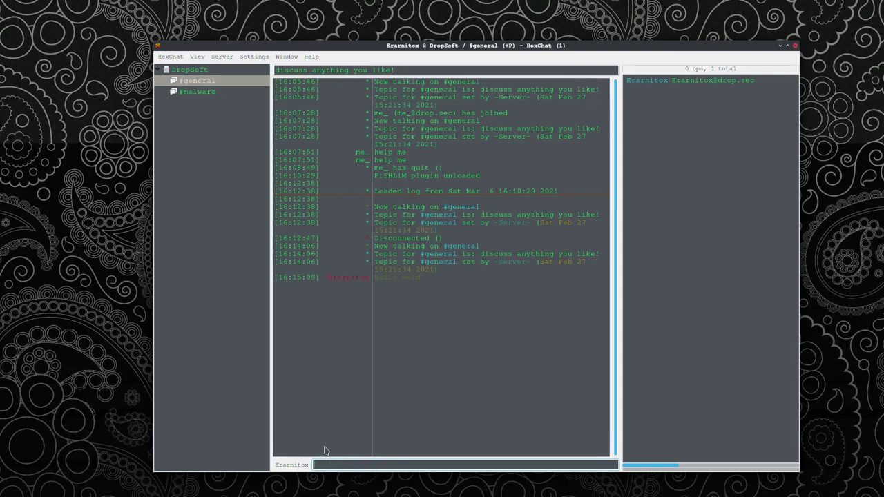